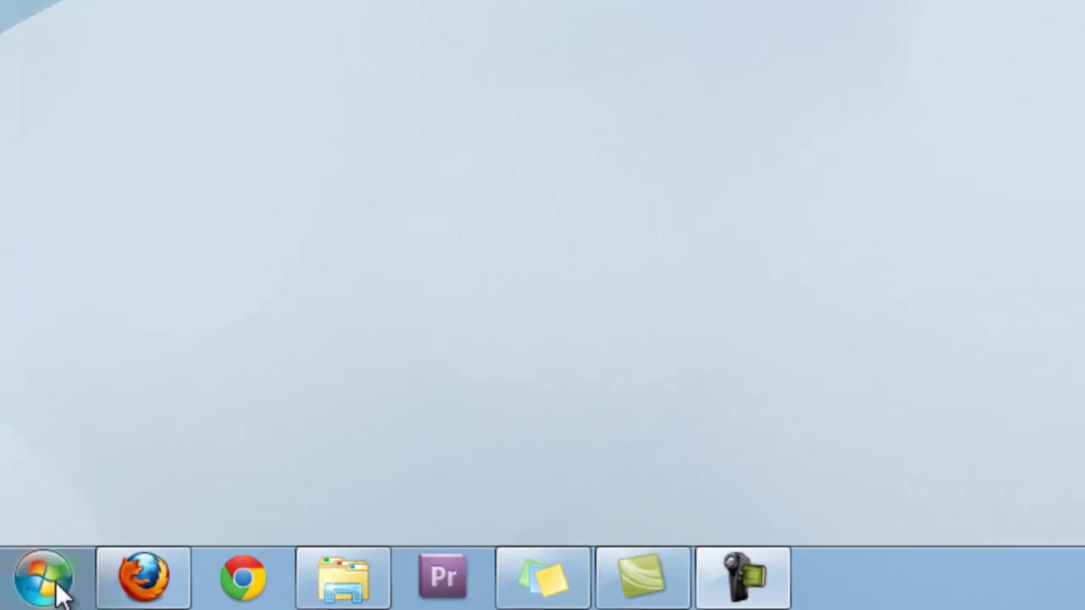
Step: Open Computer Management via Manage on the Start menu's Computer entry
{"action": "left_click", "coordinate": [56, 585]}
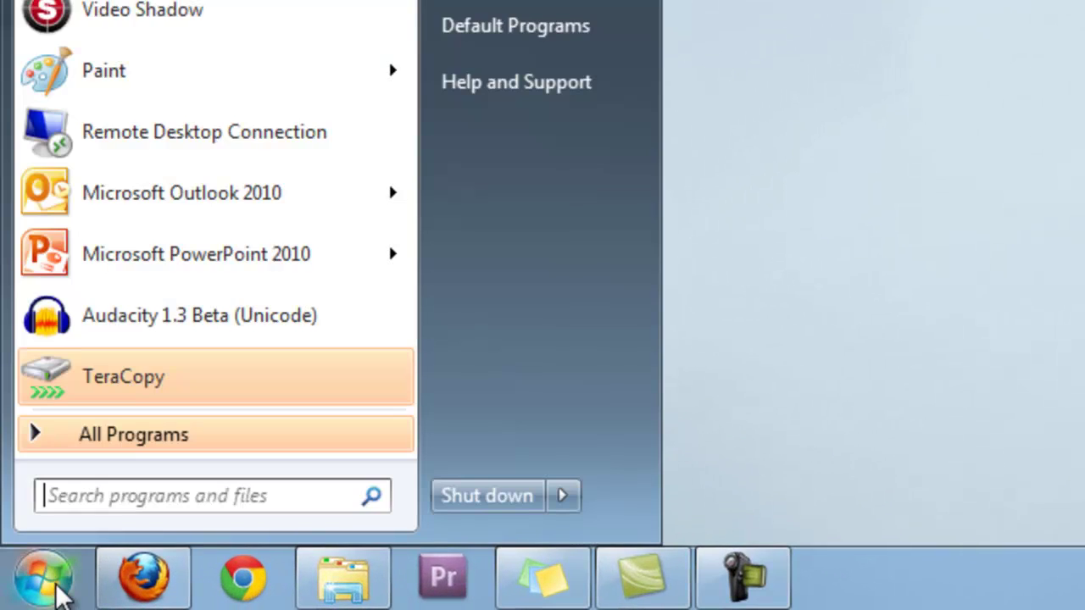
{"action": "right_click", "coordinate": [422, 135]}
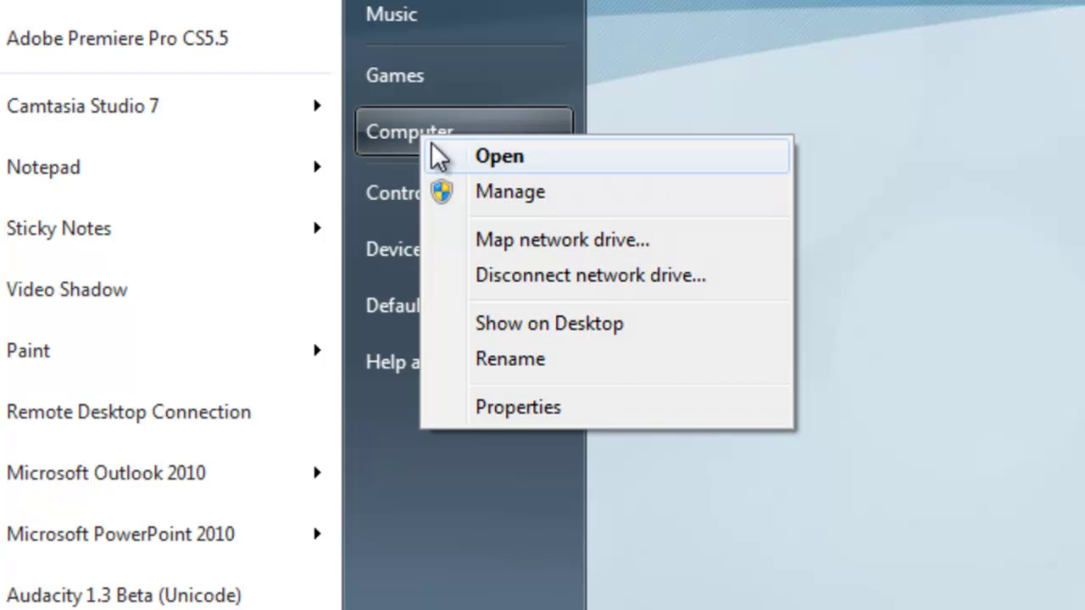
{"action": "left_click", "coordinate": [475, 192]}
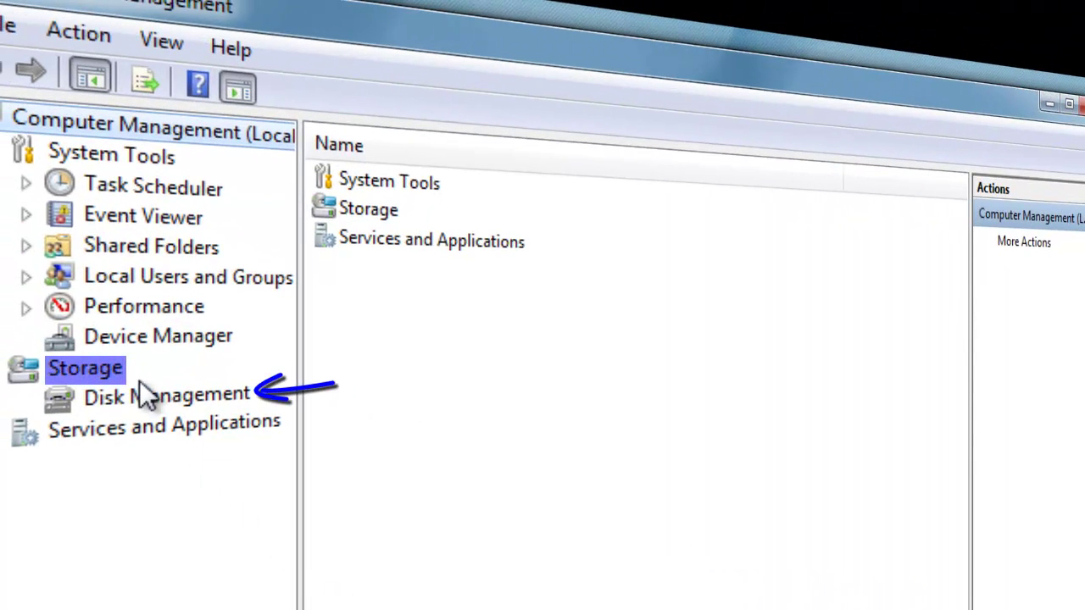
Step: Show Disk Management and start Create VHD from the Action menu
{"action": "left_click", "coordinate": [127, 389]}
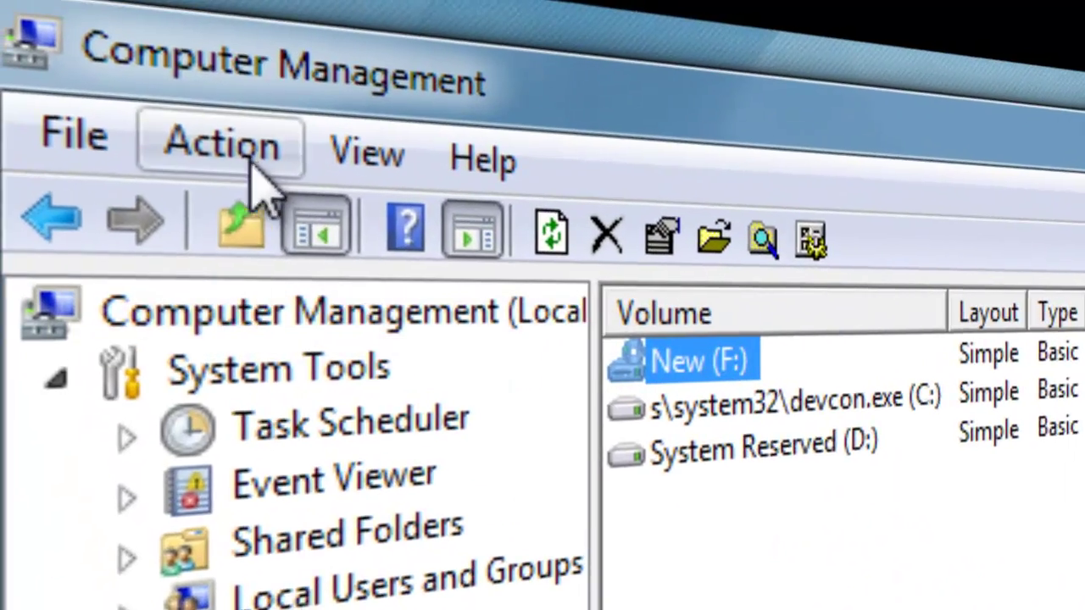
{"action": "left_click", "coordinate": [43, 9]}
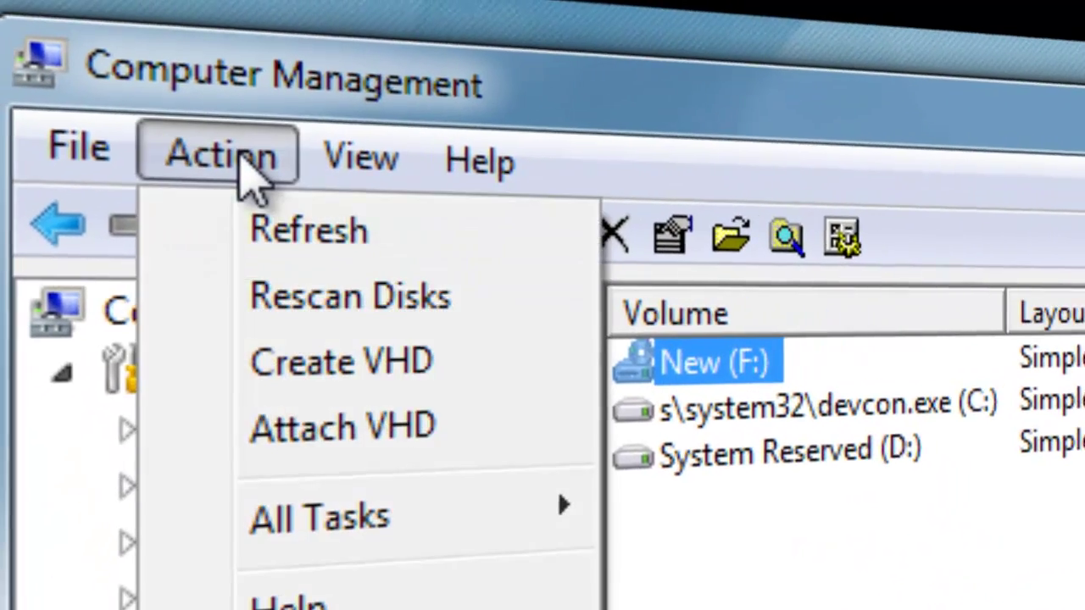
{"action": "left_click", "coordinate": [254, 364]}
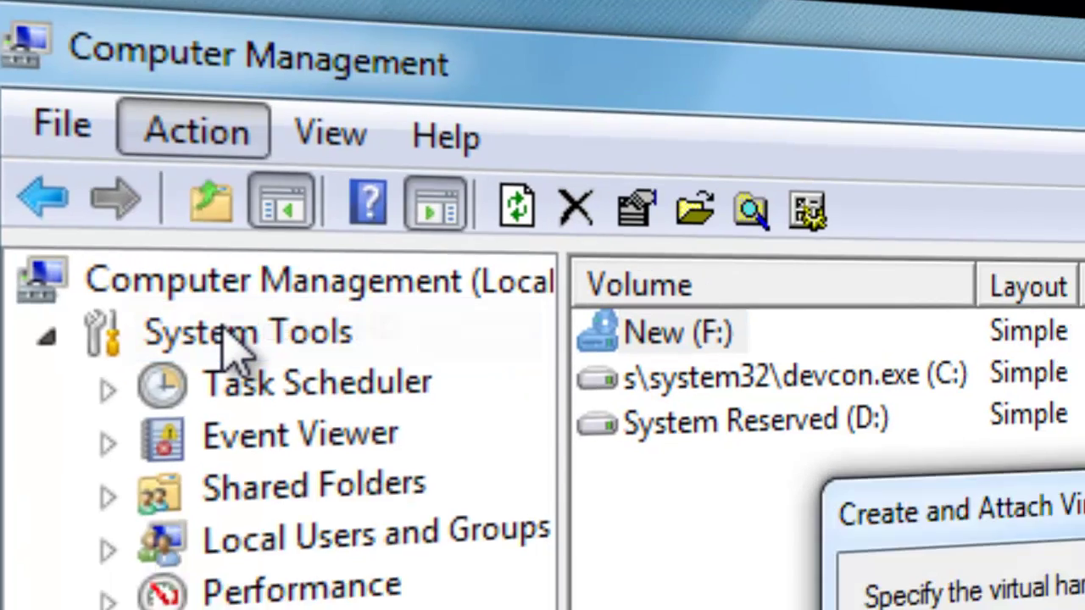
Step: Create and attach a 5 GB virtual disk saved as 'Backup Virtual' on C:
{"action": "left_click", "coordinate": [735, 239]}
{"action": "left_click", "coordinate": [732, 273]}
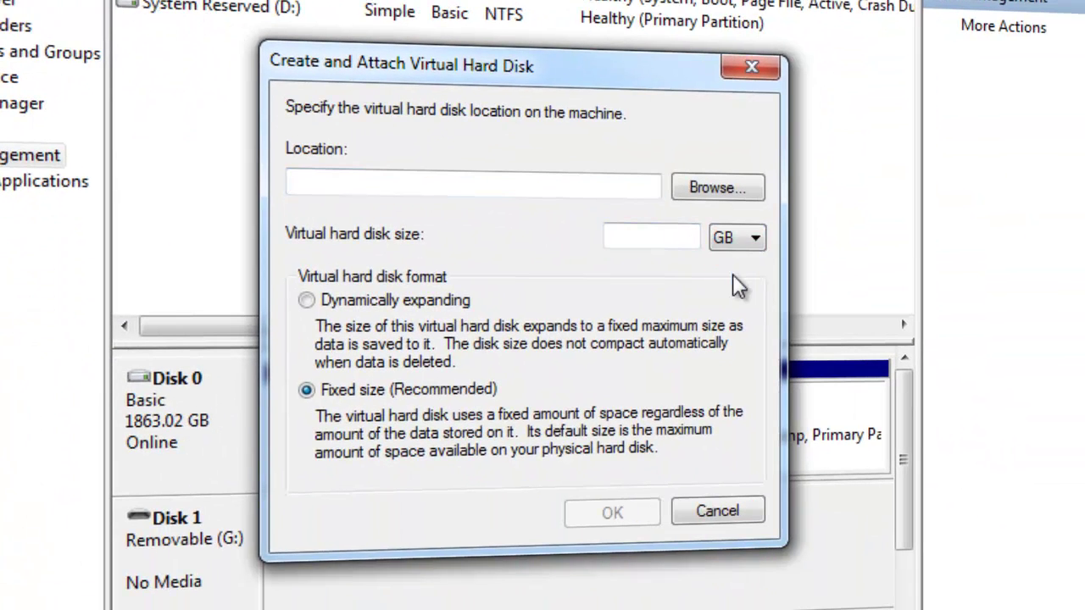
{"action": "left_click", "coordinate": [659, 242]}
{"action": "type", "text": "5"}
{"action": "left_click", "coordinate": [693, 189]}
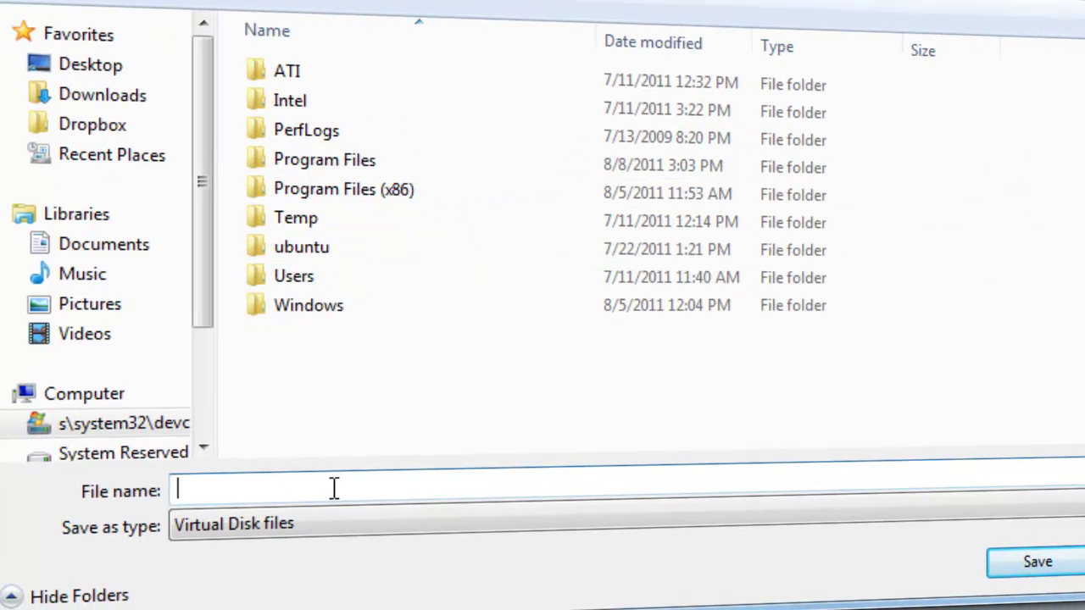
{"action": "type", "text": "Backup "}
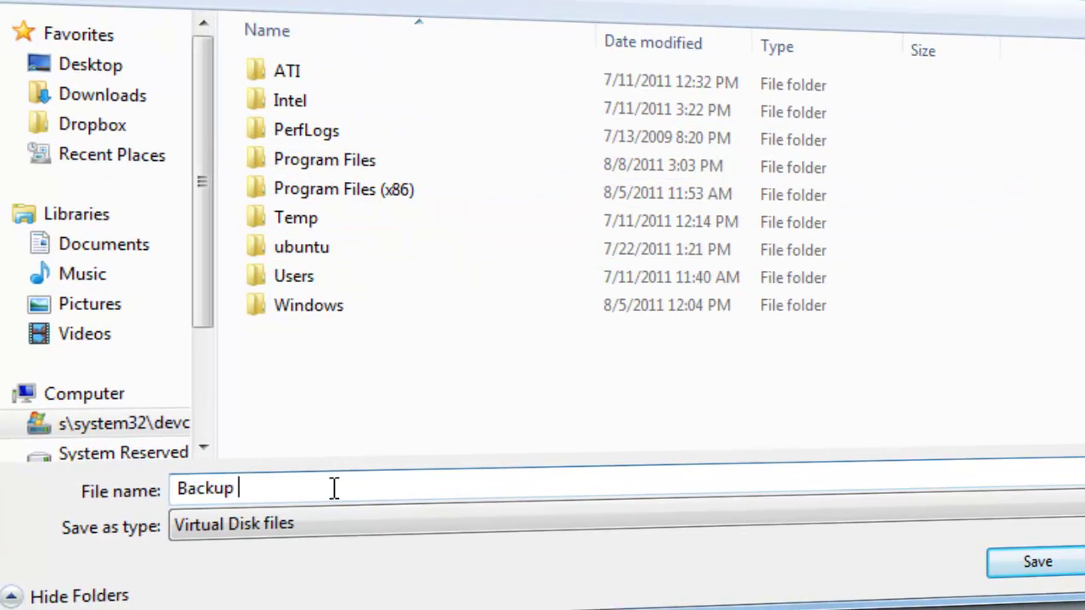
{"action": "type", "text": "Virtual"}
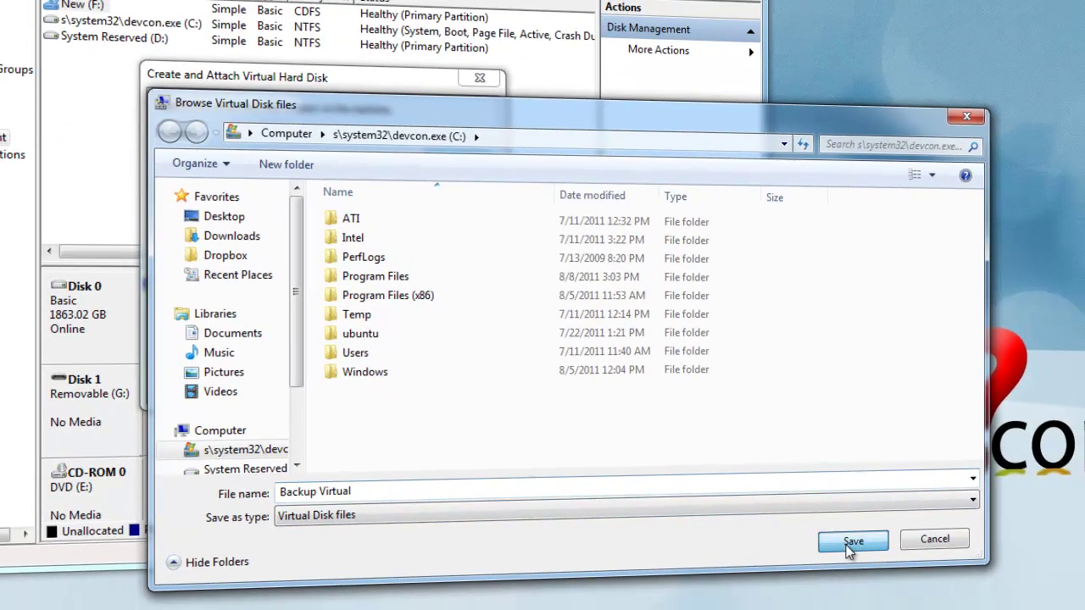
{"action": "left_click", "coordinate": [856, 547]}
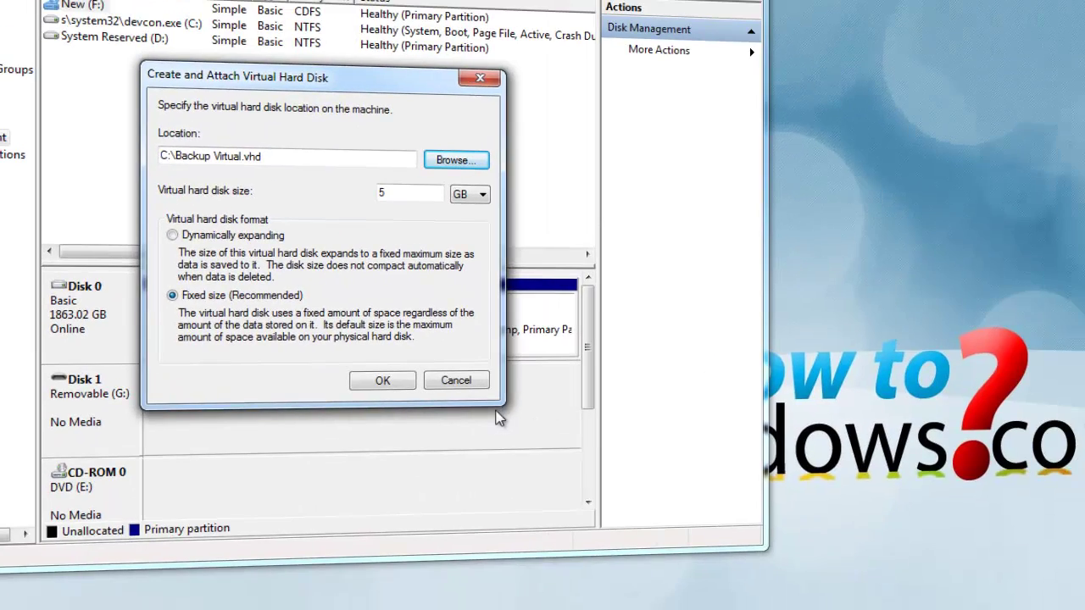
{"action": "left_click", "coordinate": [400, 384]}
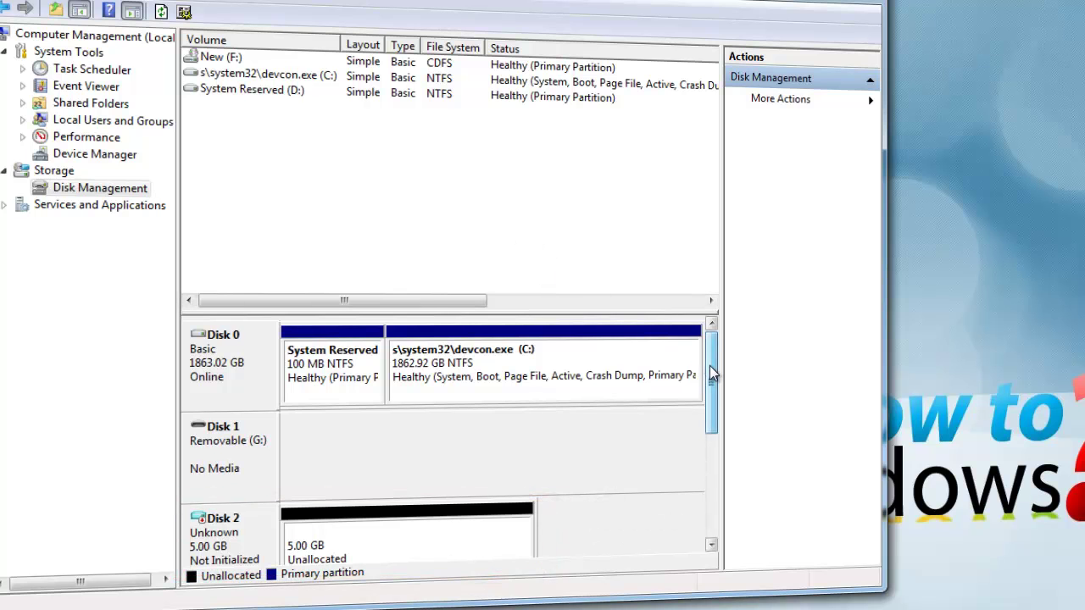
Step: Initialize the new Disk 2 with the MBR partition style
{"action": "left_click_drag", "start_coordinate": [712, 365], "coordinate": [713, 423]}
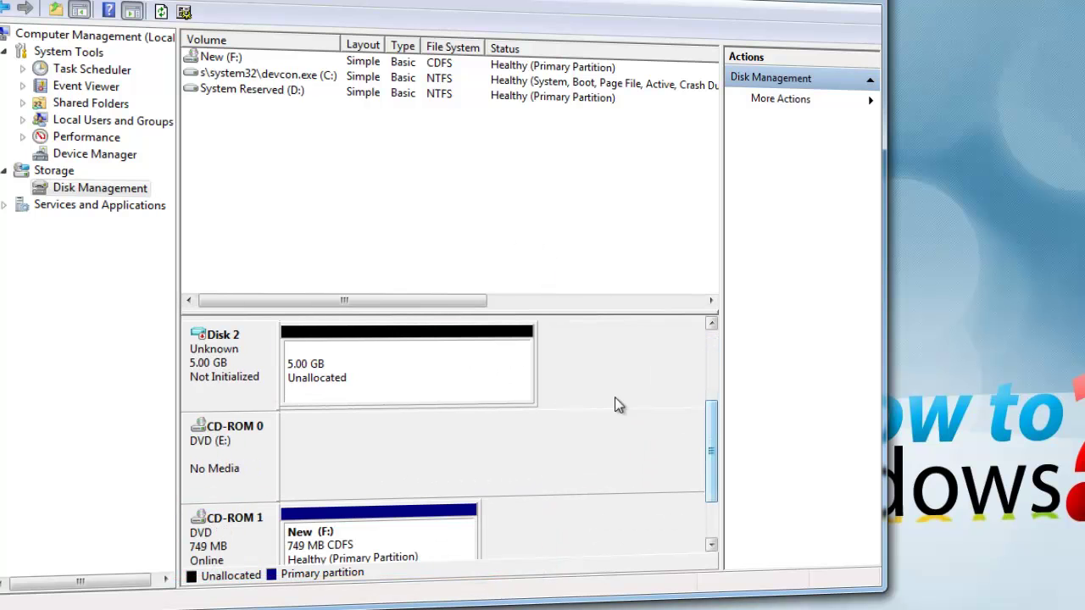
{"action": "right_click", "coordinate": [234, 357]}
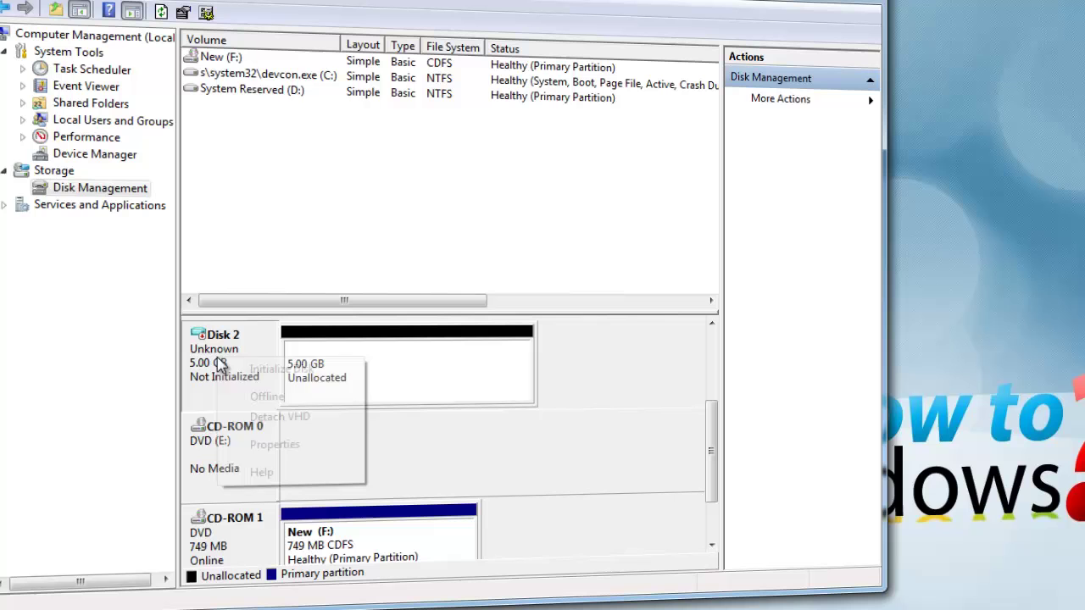
{"action": "left_click", "coordinate": [271, 378]}
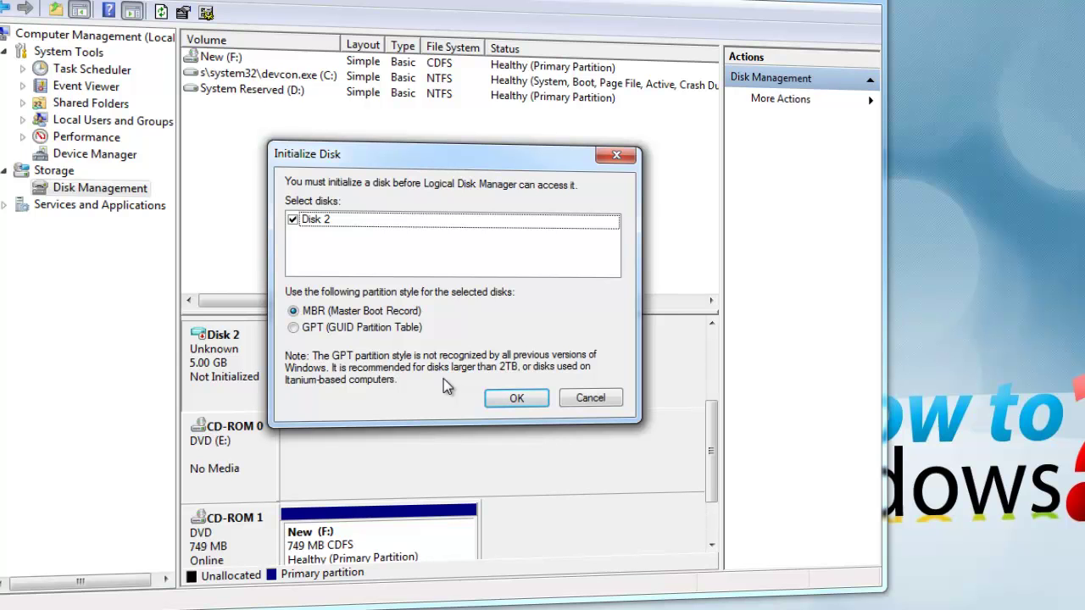
{"action": "left_click", "coordinate": [515, 398]}
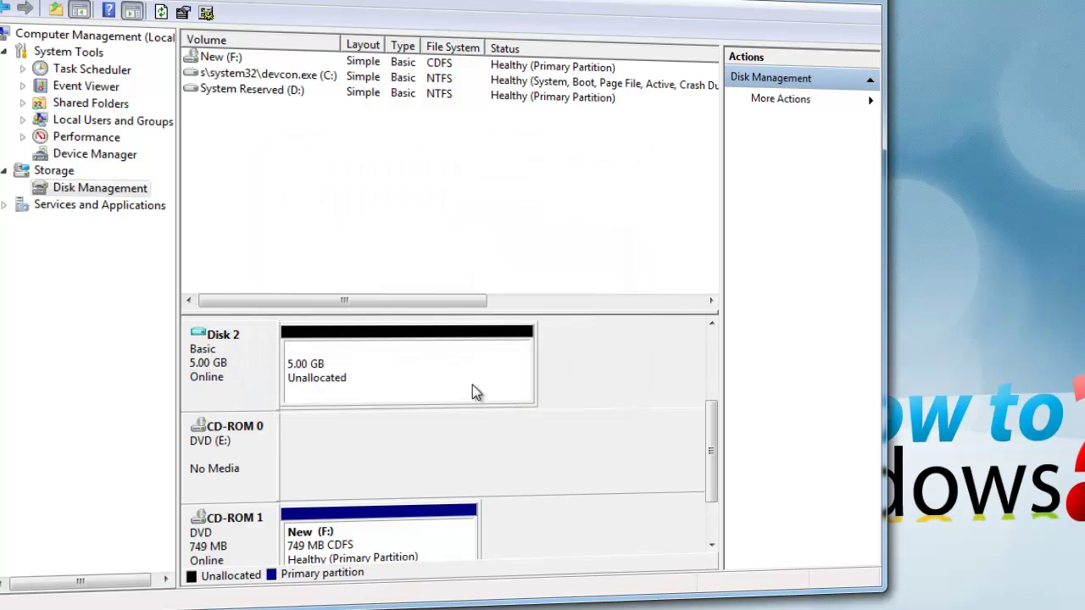
Step: Start a new simple volume on Disk 2 using the full 5117 MB and drive letter B
{"action": "right_click", "coordinate": [440, 374]}
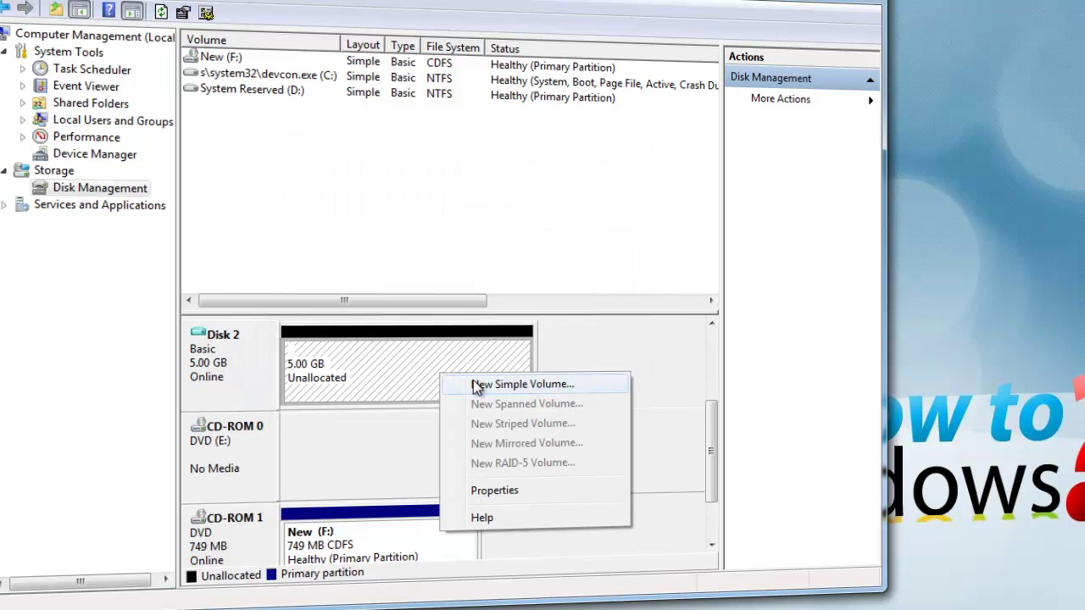
{"action": "left_click", "coordinate": [481, 384]}
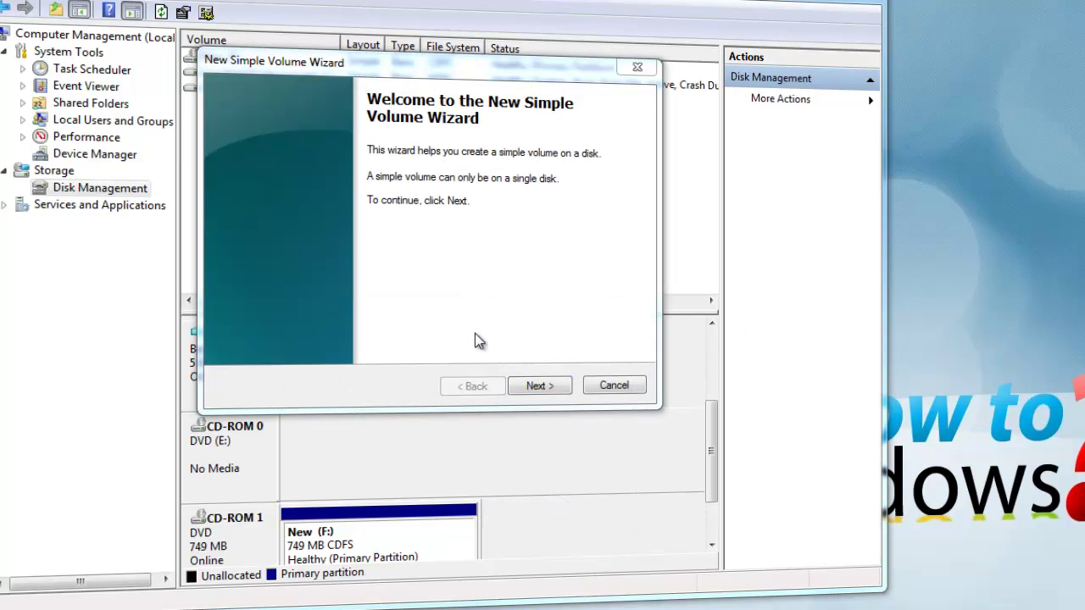
{"action": "left_click", "coordinate": [539, 385]}
{"action": "left_click", "coordinate": [540, 384]}
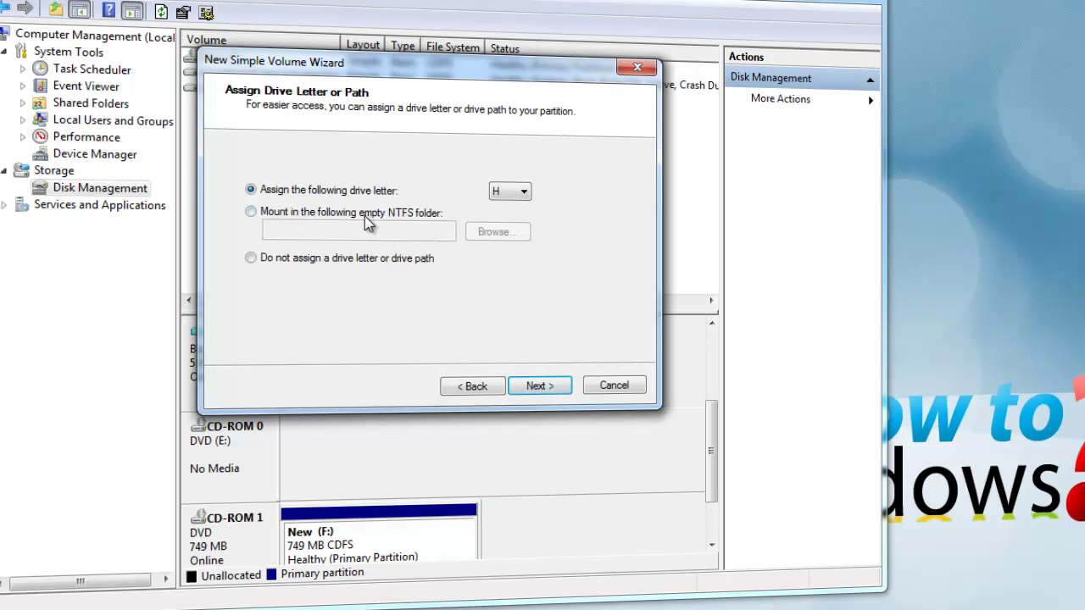
{"action": "left_click", "coordinate": [509, 192]}
{"action": "left_click", "coordinate": [504, 210]}
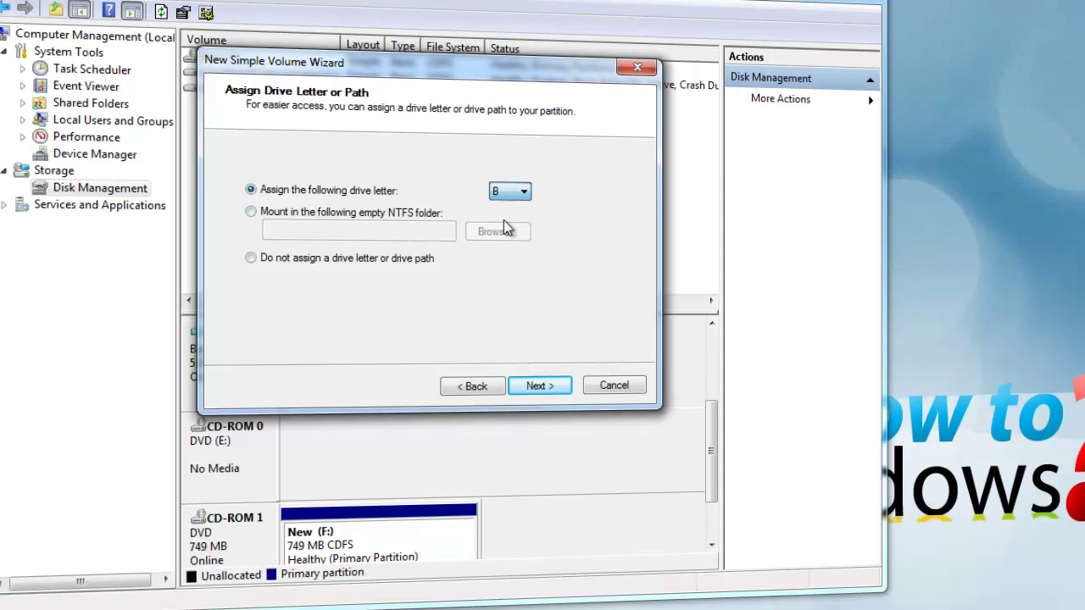
{"action": "left_click", "coordinate": [540, 386]}
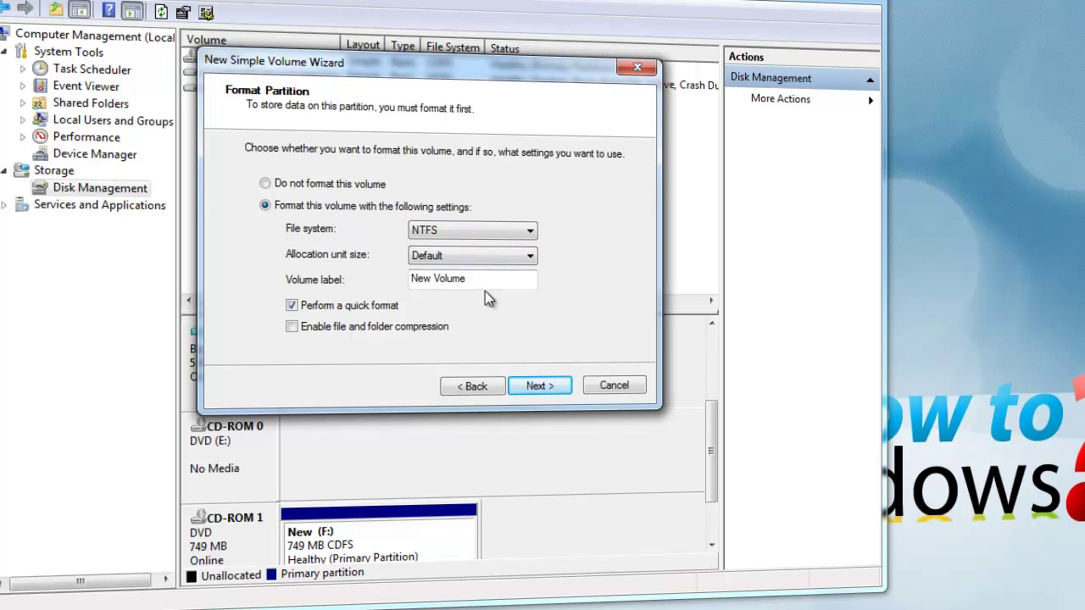
Step: Label the volume 'Backup' and finish the wizard to format it
{"action": "left_click_drag", "start_coordinate": [490, 278], "coordinate": [391, 272]}
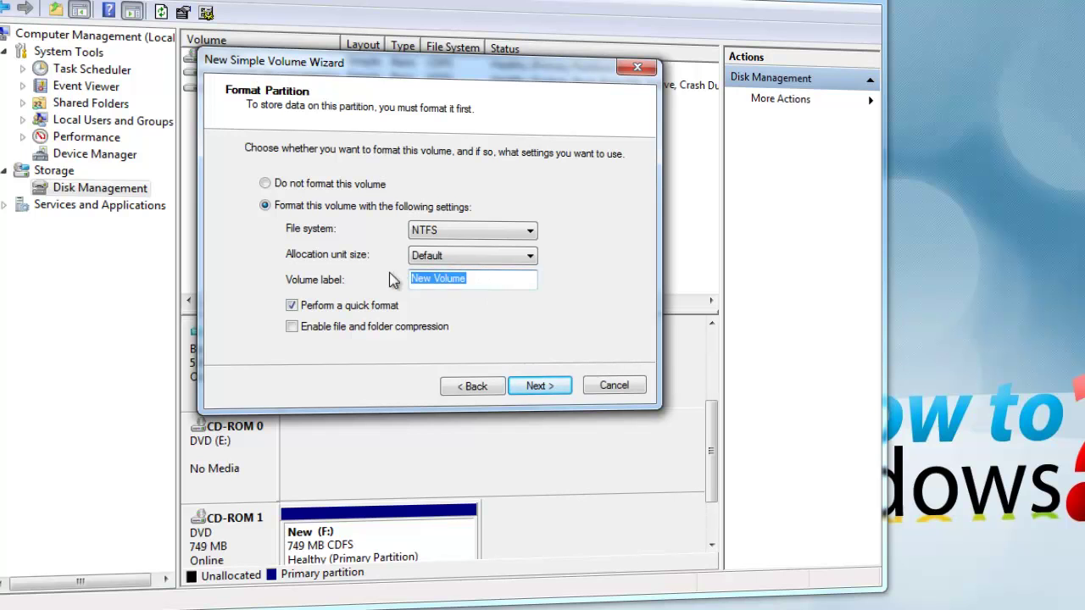
{"action": "type", "text": "Backup"}
{"action": "left_click", "coordinate": [534, 387]}
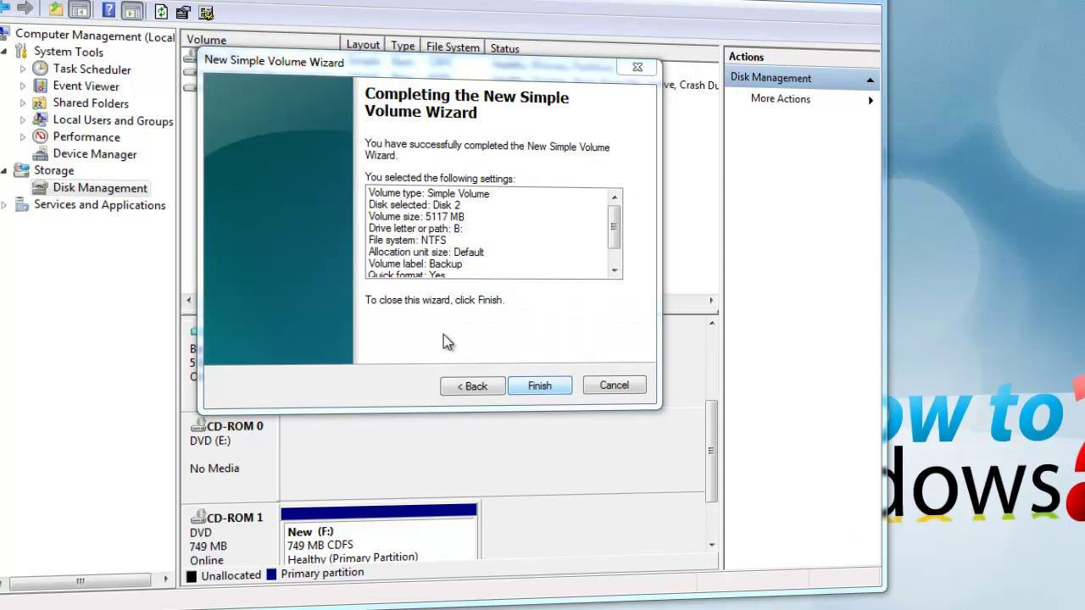
{"action": "key", "text": "Return"}
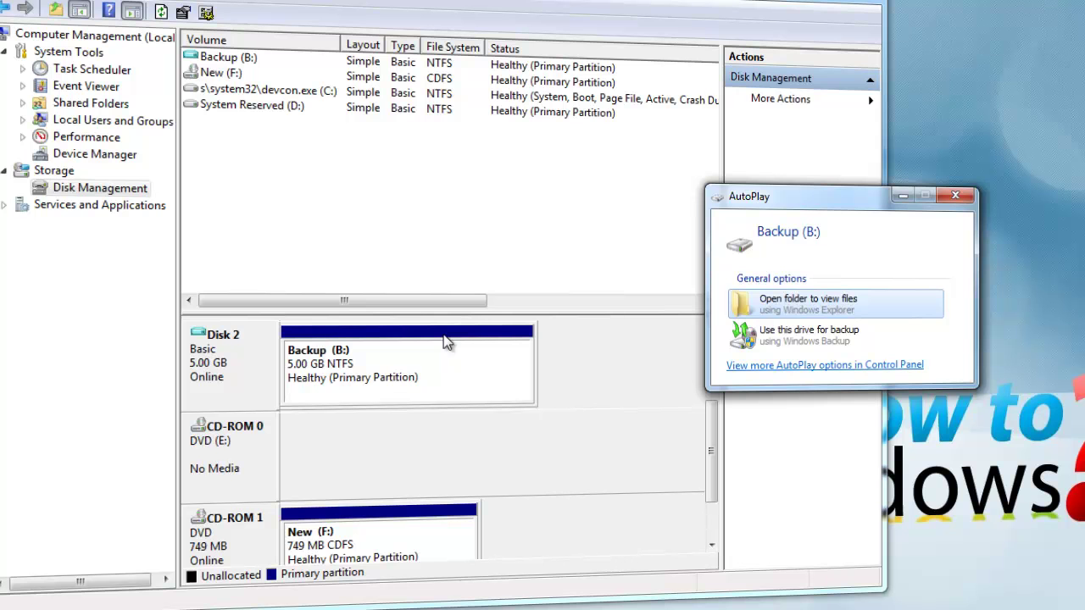
Step: Open Backup (B:) from AutoPlay, confirm it's empty, and close the window
{"action": "left_click", "coordinate": [805, 303]}
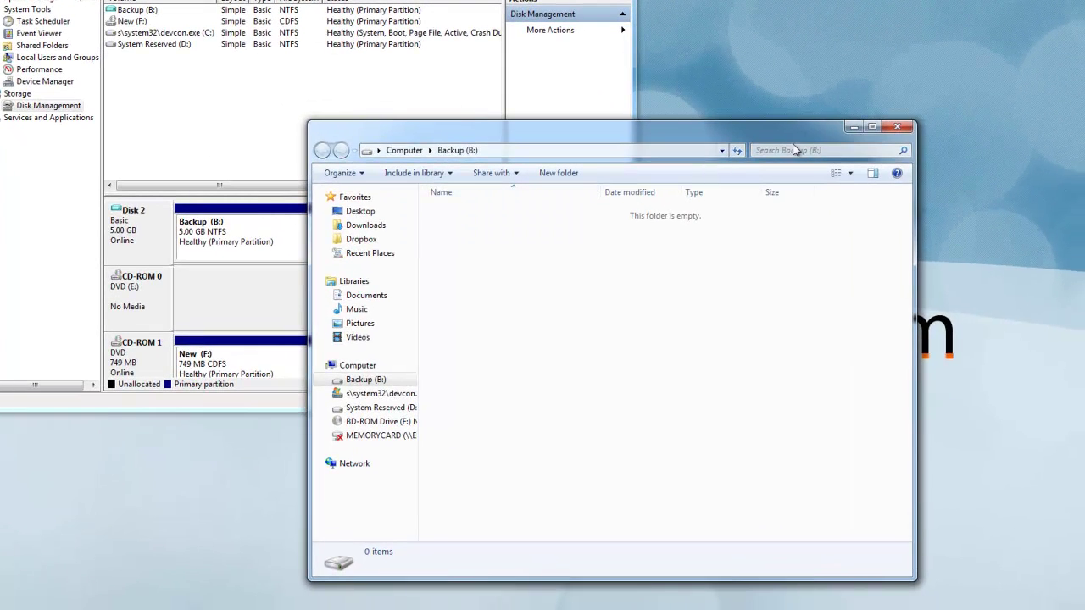
{"action": "left_click", "coordinate": [896, 127]}
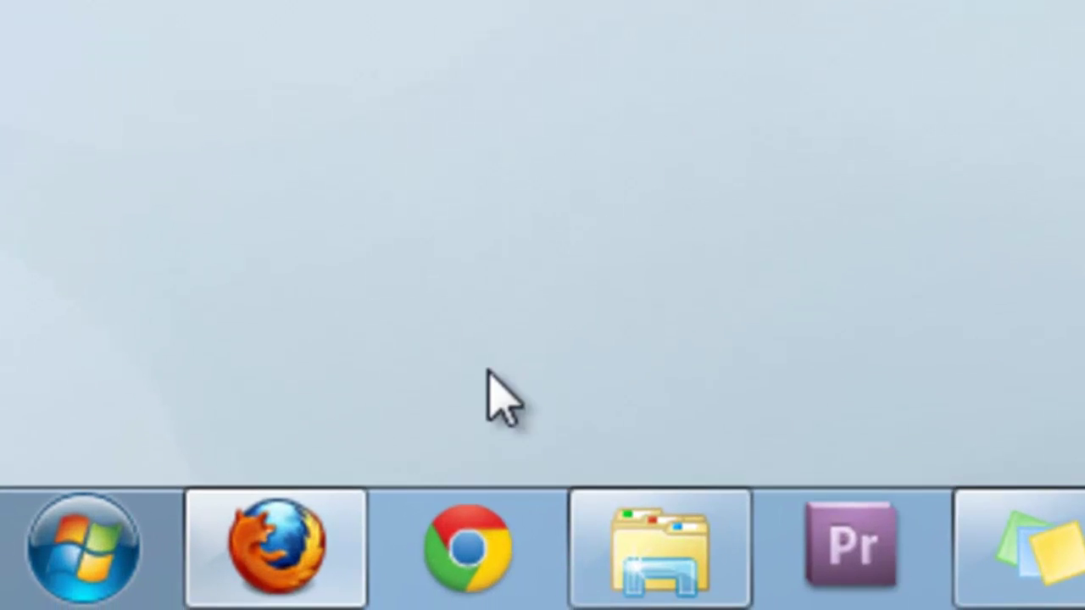
Step: Launch Backup and Restore by searching 'ba' and begin Set up backup
{"action": "left_click", "coordinate": [136, 564]}
{"action": "type", "text": "ba"}
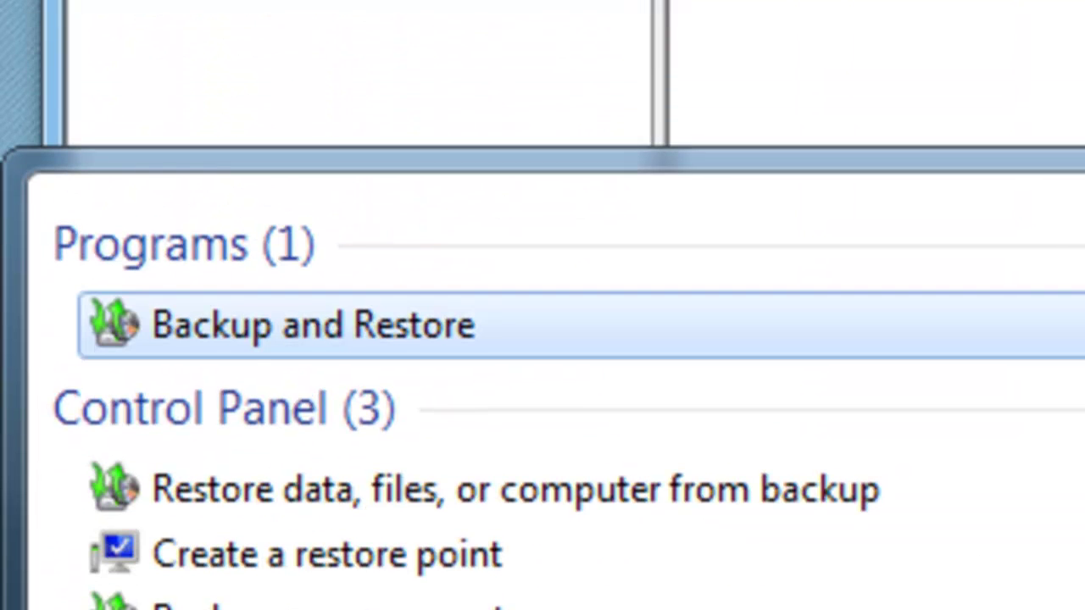
{"action": "key", "text": "Return"}
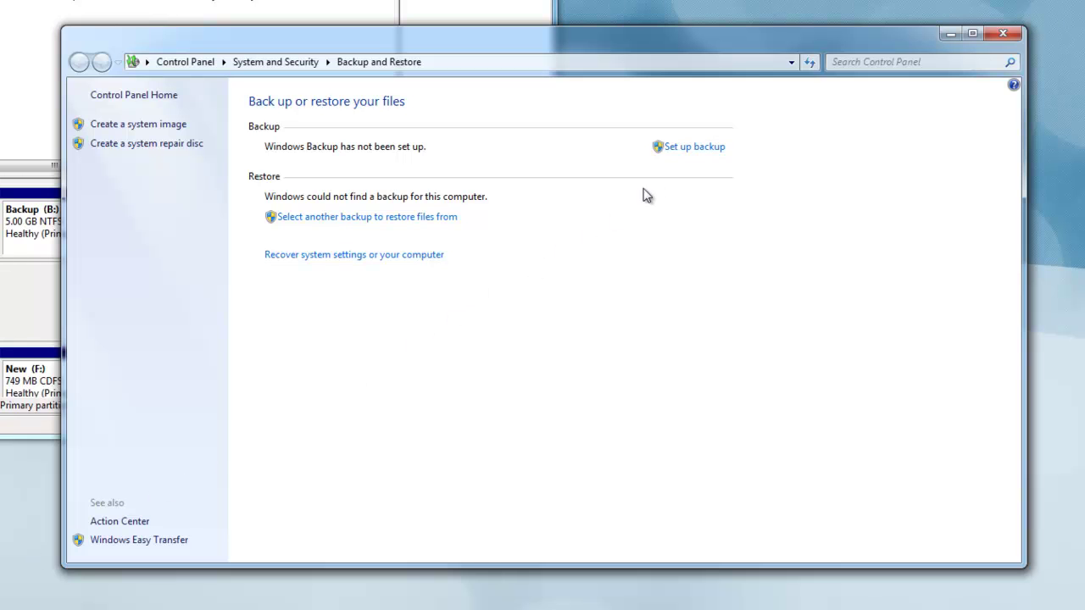
{"action": "left_click", "coordinate": [691, 154]}
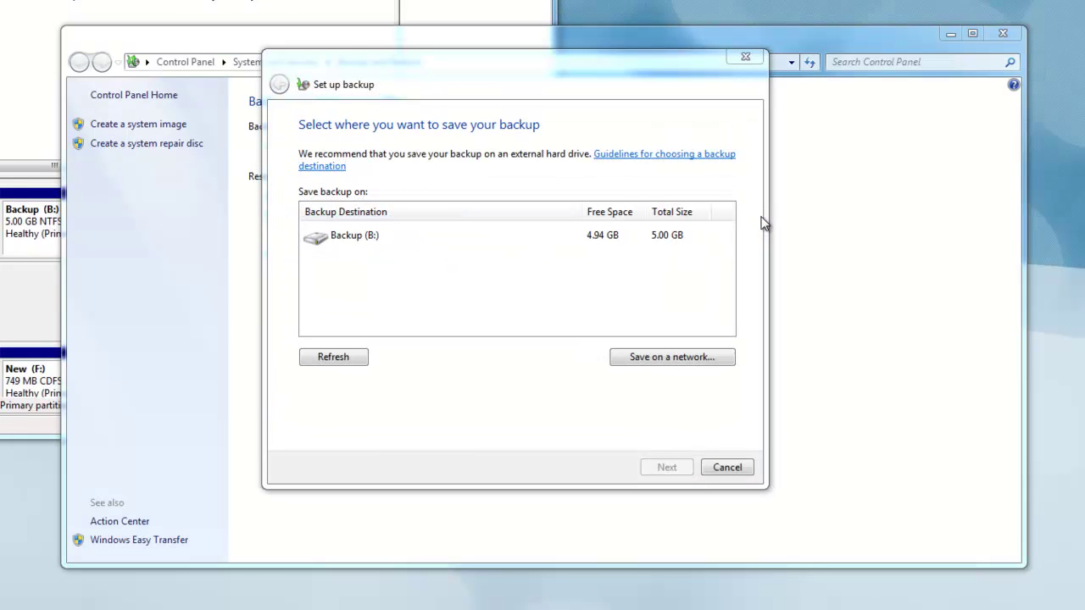
Step: Pick Backup (B:) as destination, choose items manually, and keep the default selection
{"action": "left_click", "coordinate": [551, 230]}
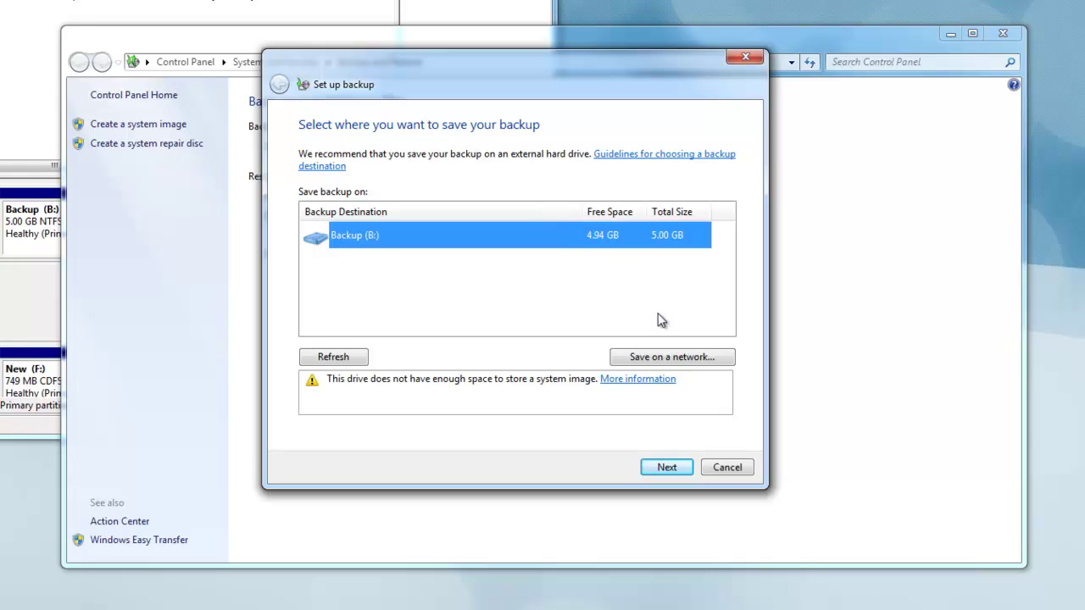
{"action": "left_click", "coordinate": [666, 467]}
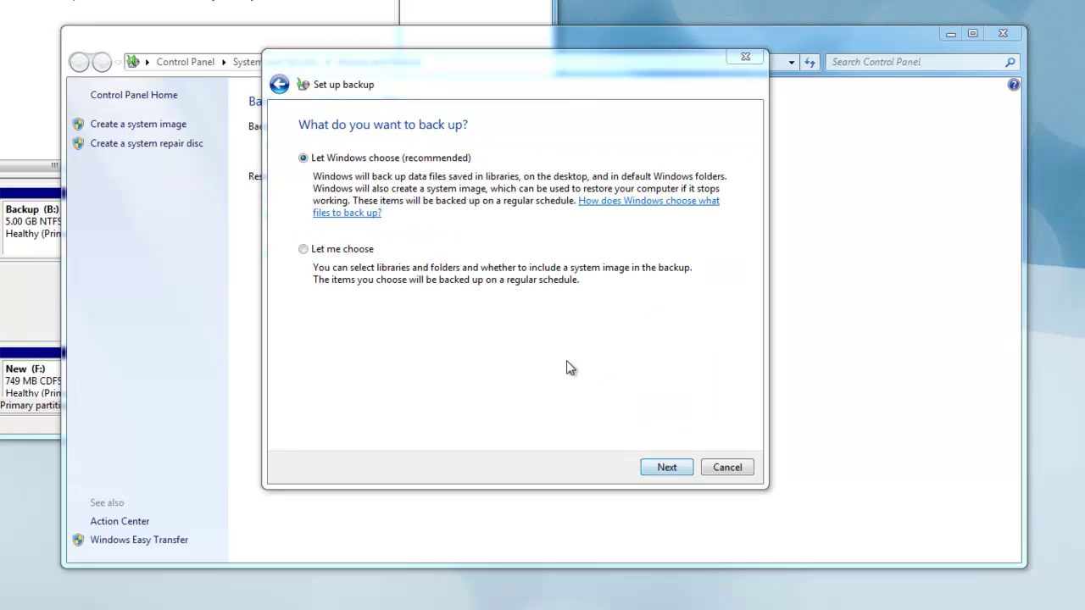
{"action": "left_click", "coordinate": [304, 249]}
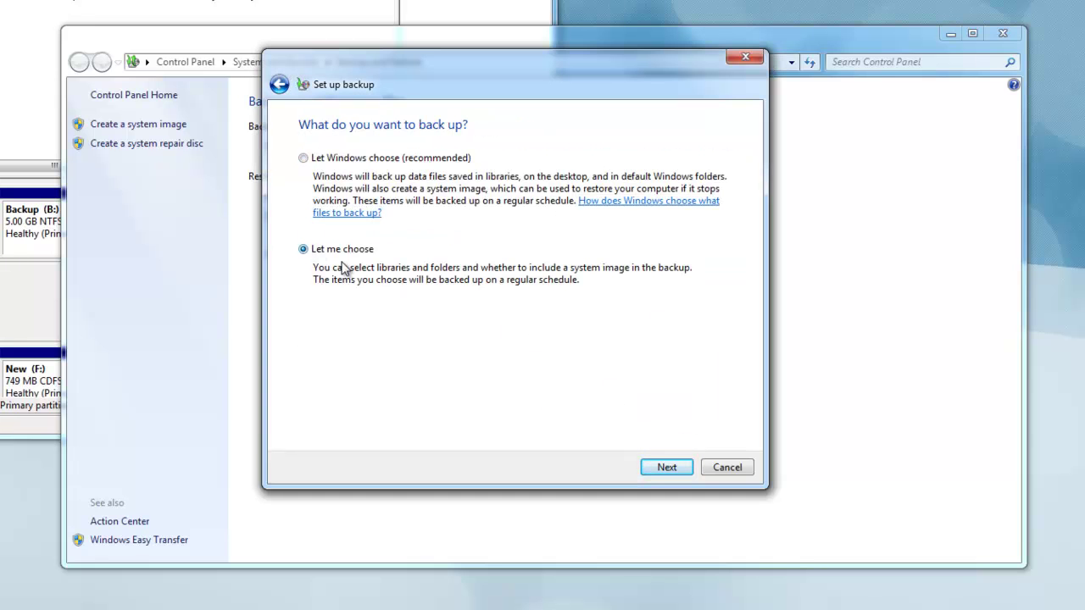
{"action": "left_click", "coordinate": [666, 468]}
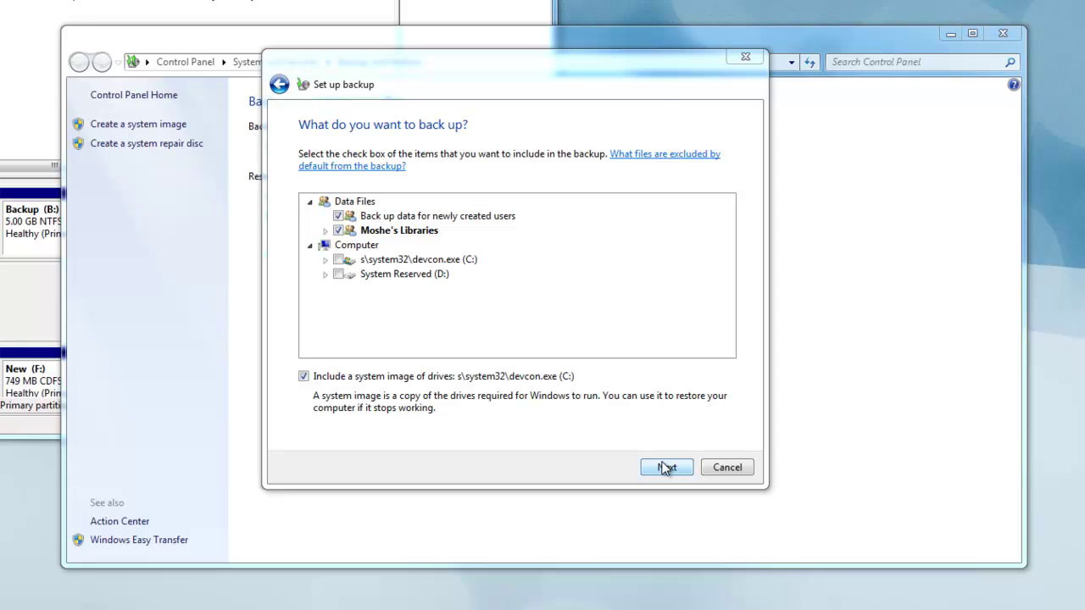
{"action": "left_click", "coordinate": [667, 468]}
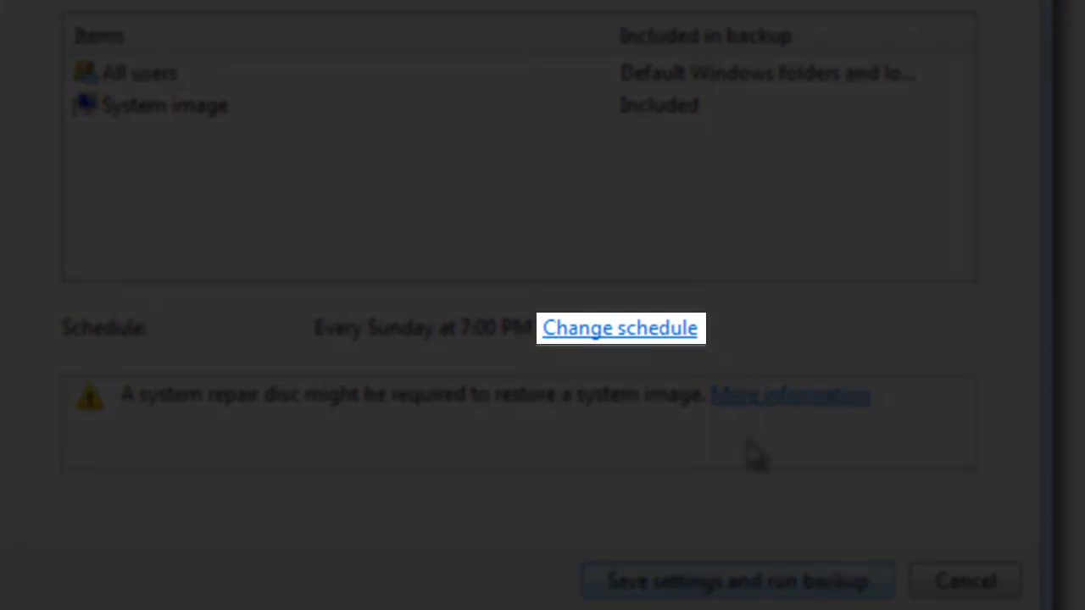
Step: Set the backup schedule's frequency to Daily and time to 8:00 PM
{"action": "left_click", "coordinate": [671, 333]}
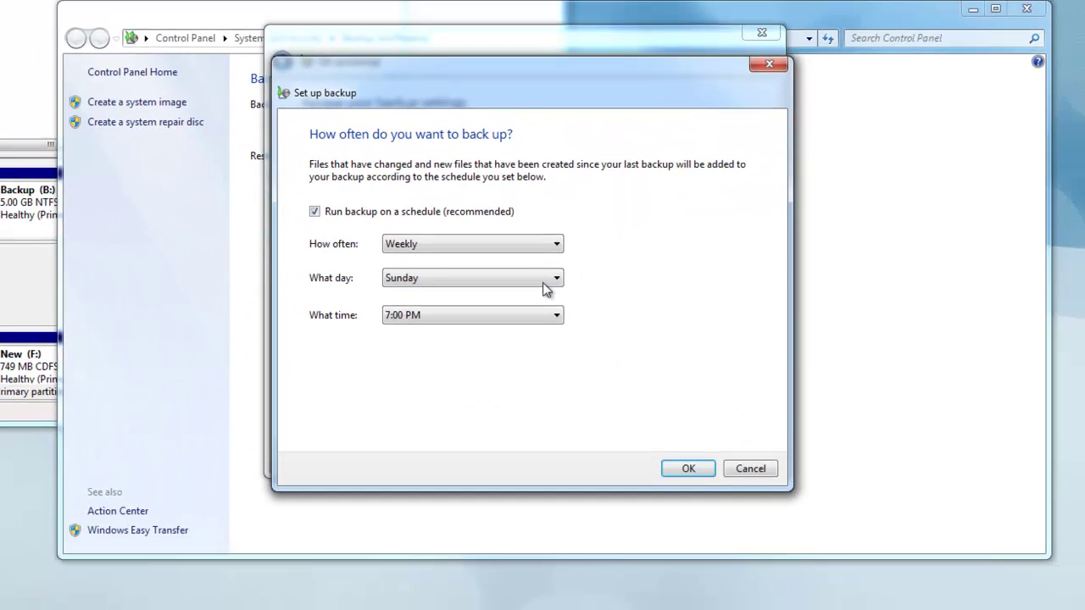
{"action": "left_click", "coordinate": [416, 196]}
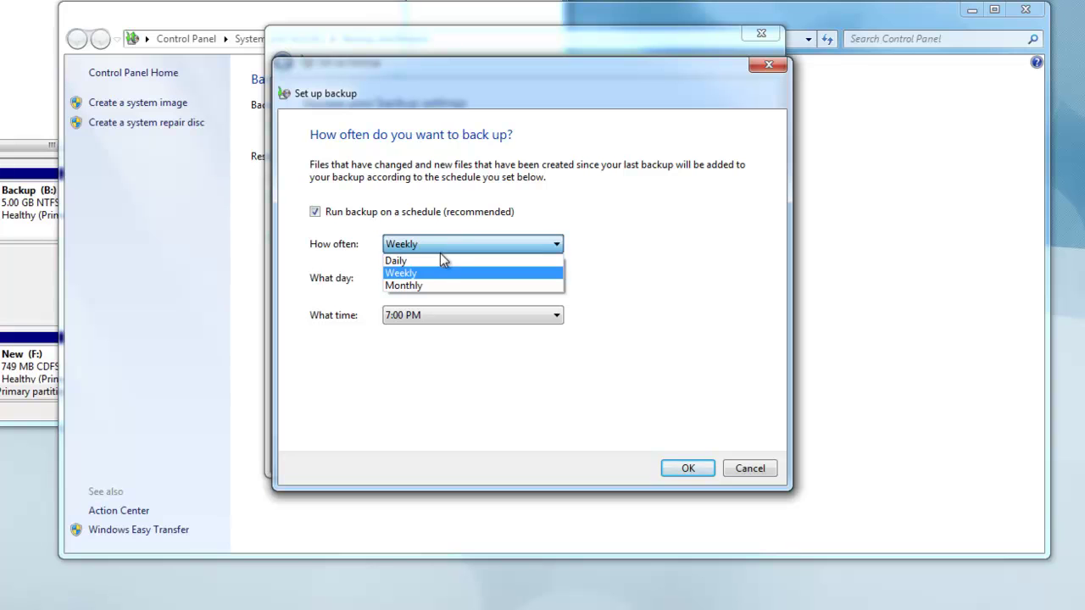
{"action": "left_click", "coordinate": [438, 258]}
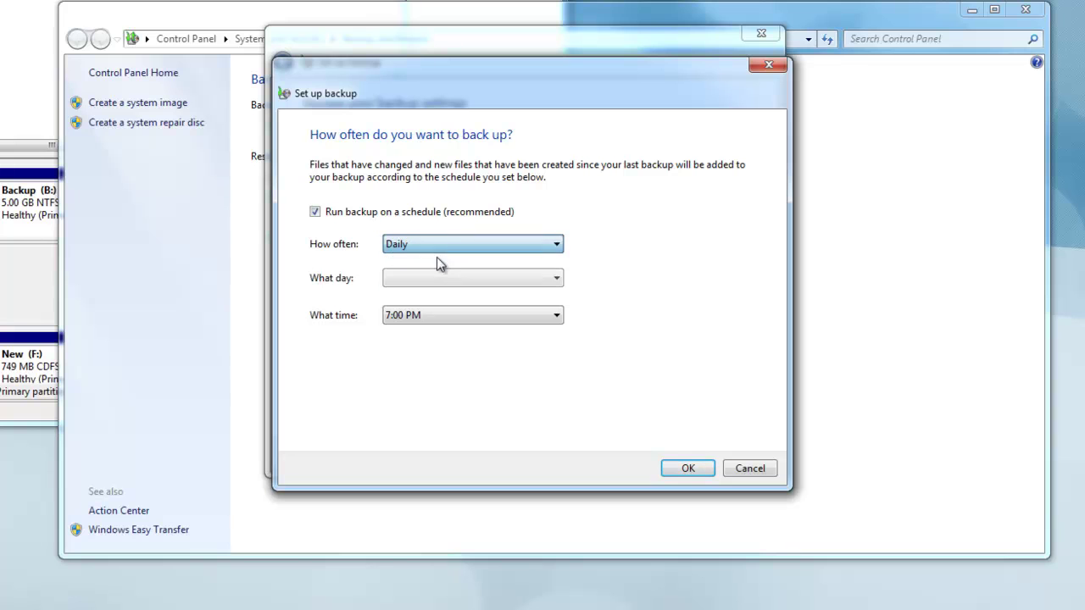
{"action": "left_click", "coordinate": [433, 312]}
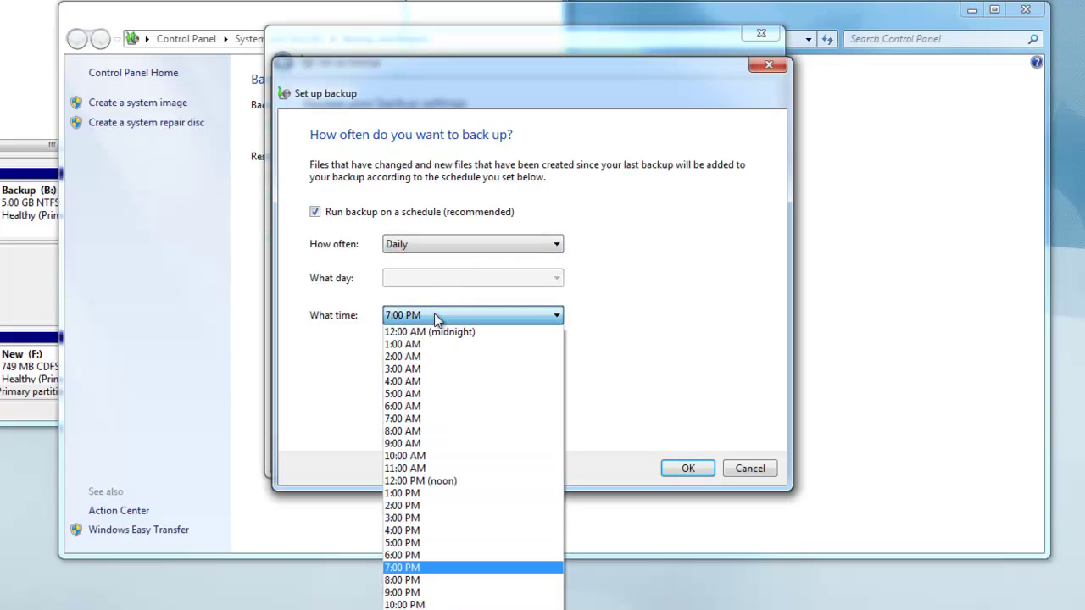
{"action": "left_click", "coordinate": [454, 581]}
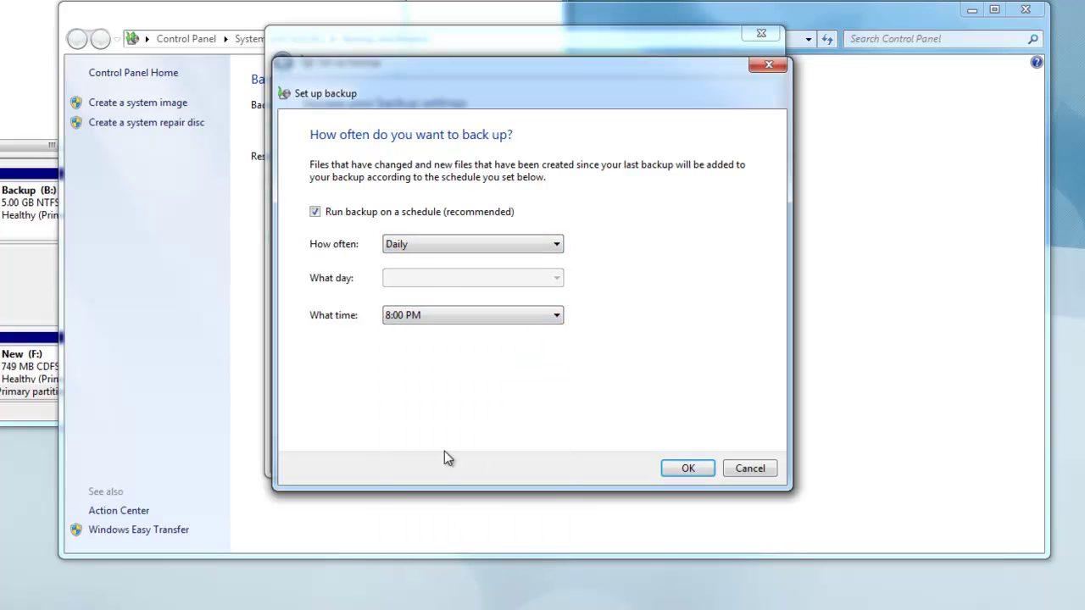
{"action": "left_click", "coordinate": [687, 468]}
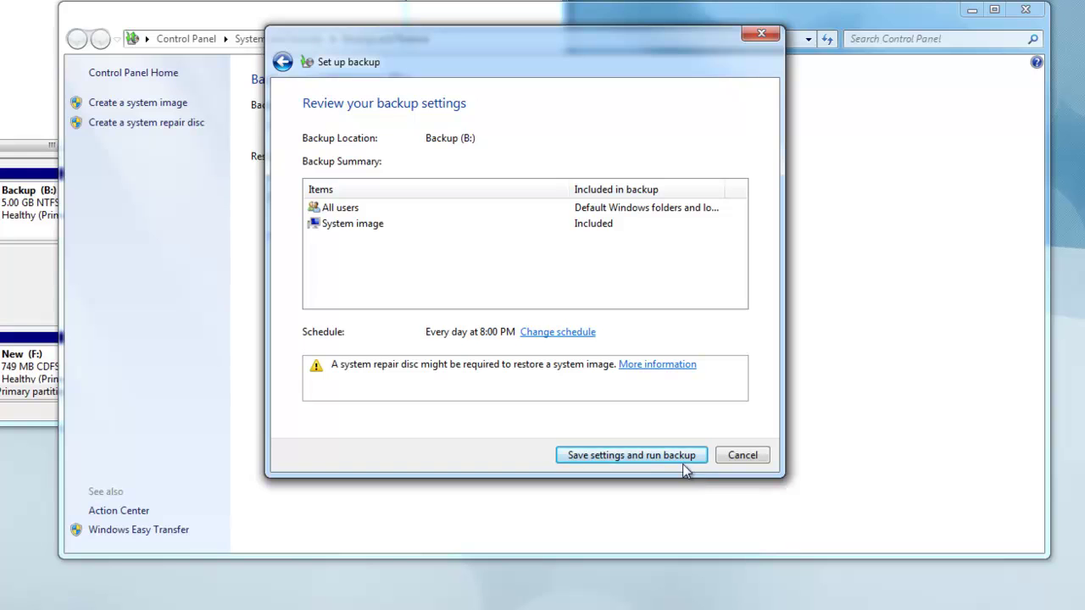
Step: Save the backup settings and run the first backup to Backup (B:)
{"action": "left_click", "coordinate": [676, 459]}
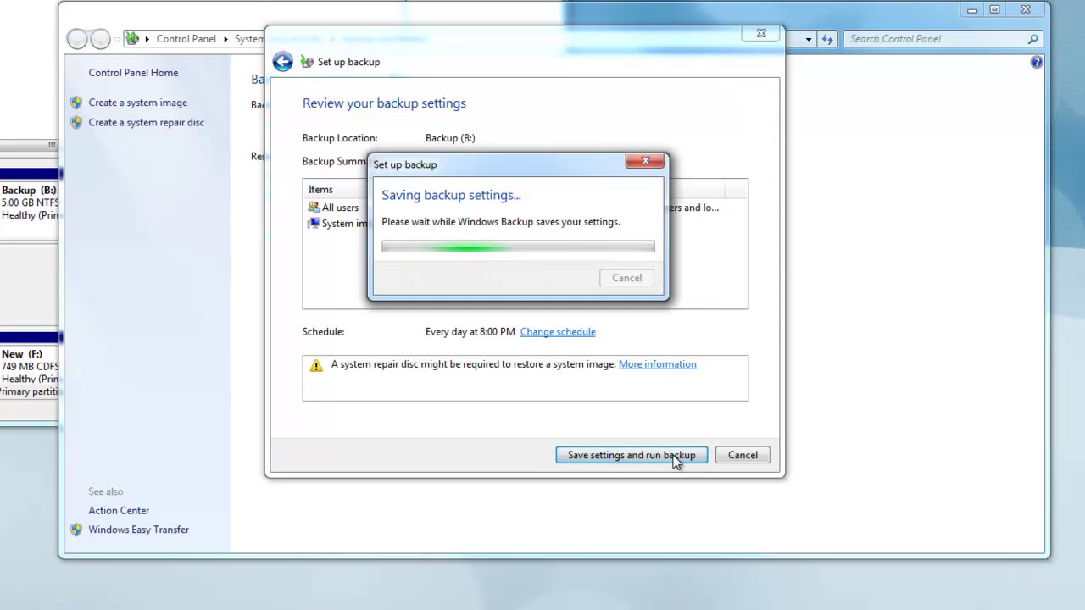